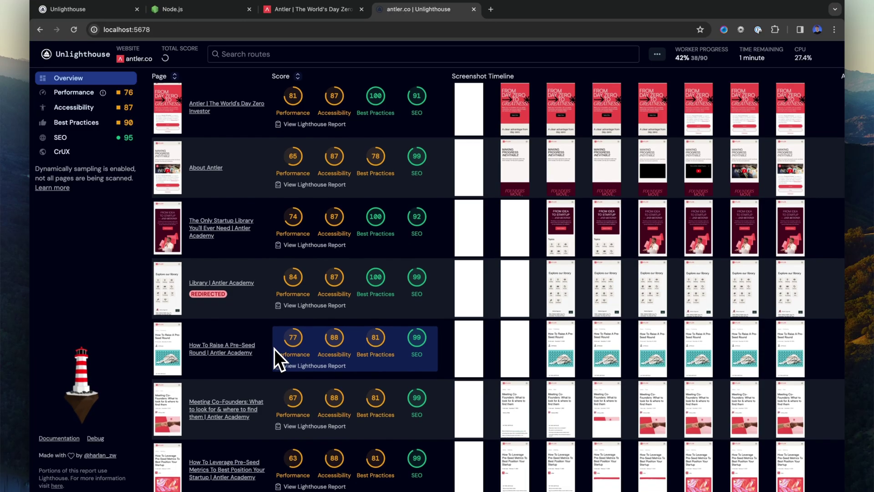
scroll(274, 349, down, 1)
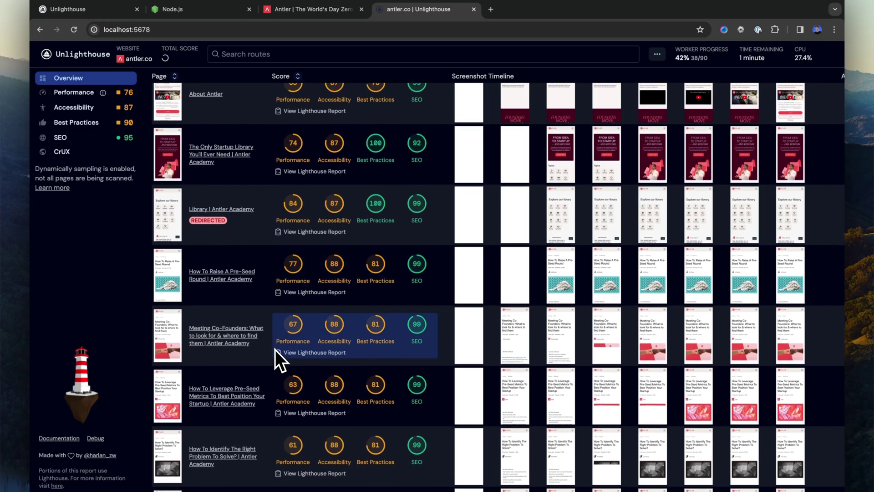
scroll(275, 350, down, 2)
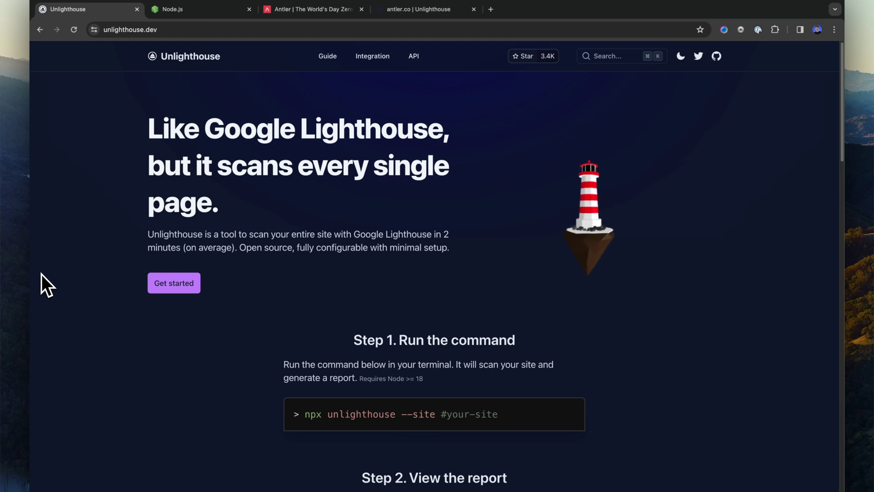
scroll(546, 403, down, 2)
scroll(499, 349, down, 2)
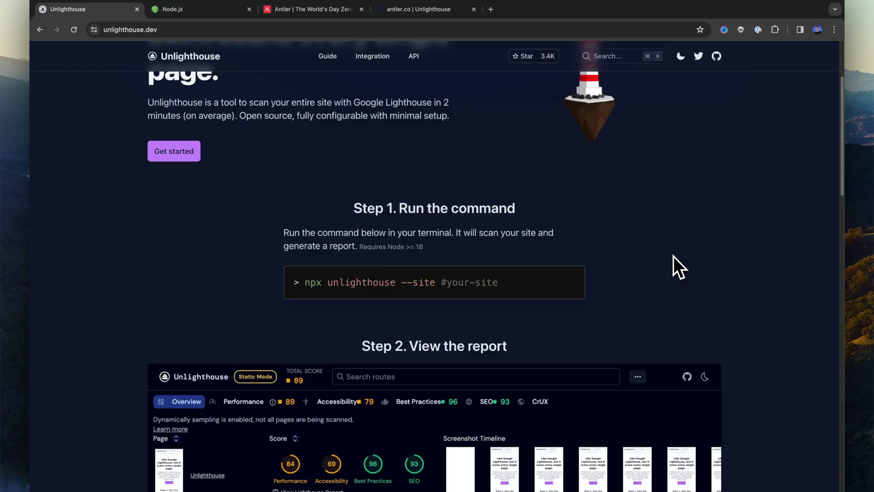
Move from the Node.js download page back to the Unlighthouse homepage tab
click(172, 9)
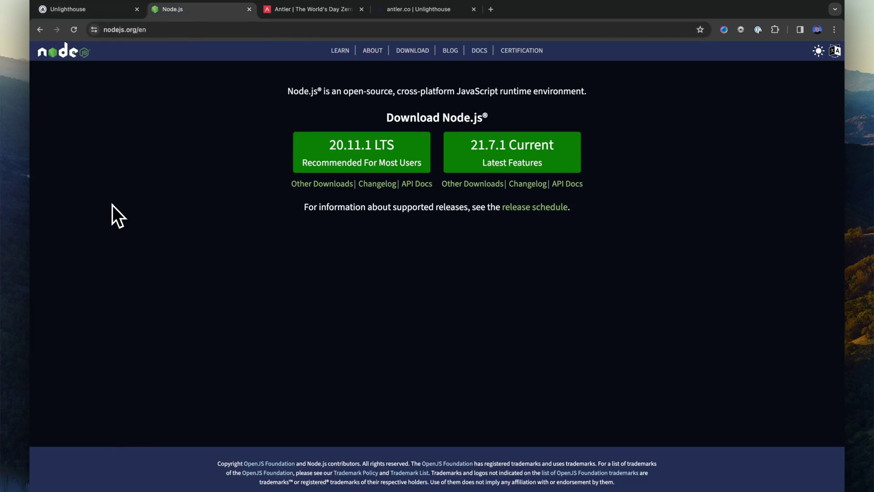
click(69, 9)
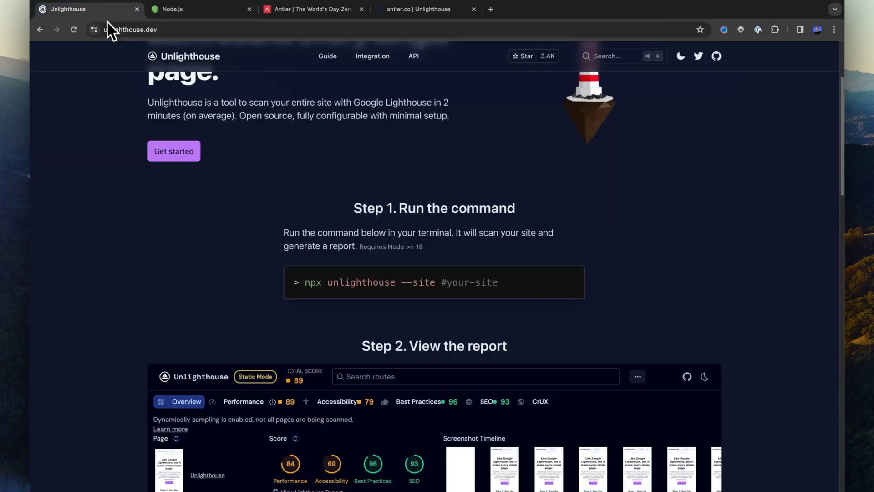
scroll(381, 290, down, 3)
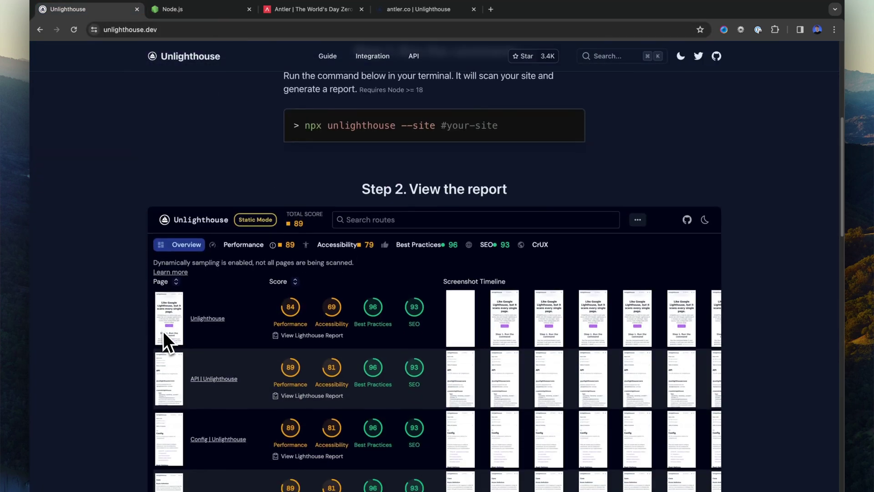
scroll(163, 331, down, 3)
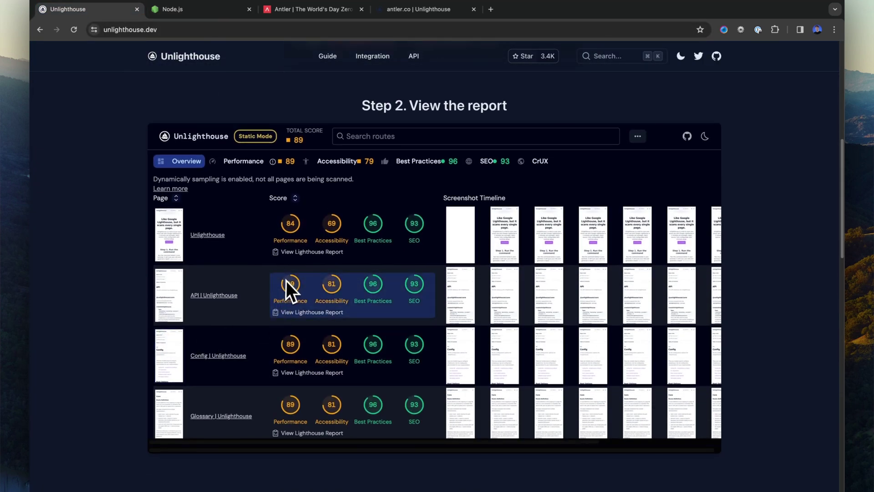
scroll(195, 340, up, 3)
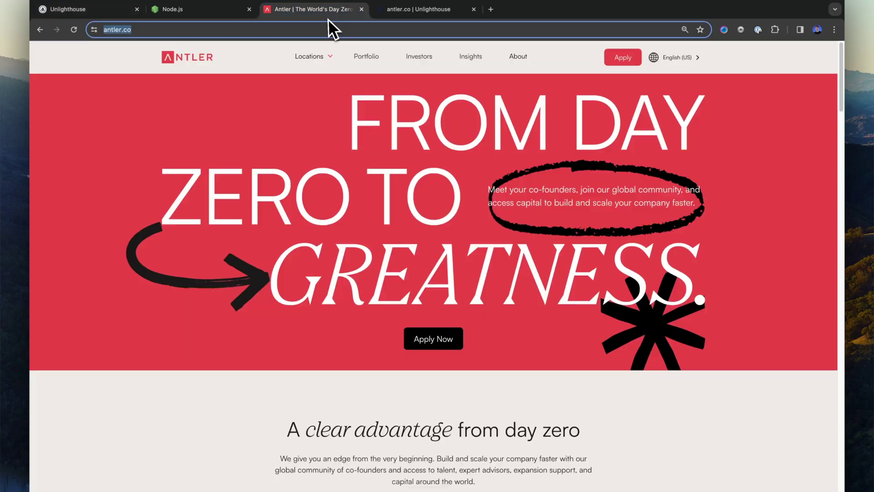
Run 'npx unlighthouse --site antler.co' in Terminal and select the localhost:5678 report URL
key(super+c)
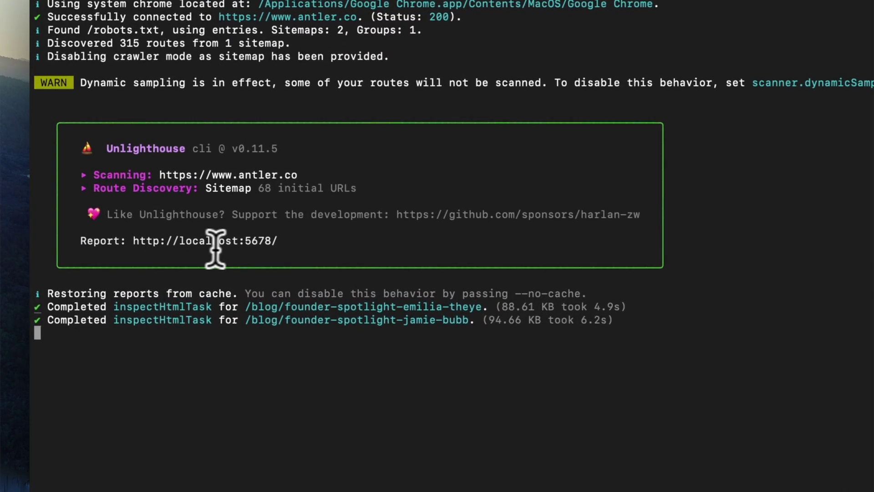
drag(279, 242, 138, 242)
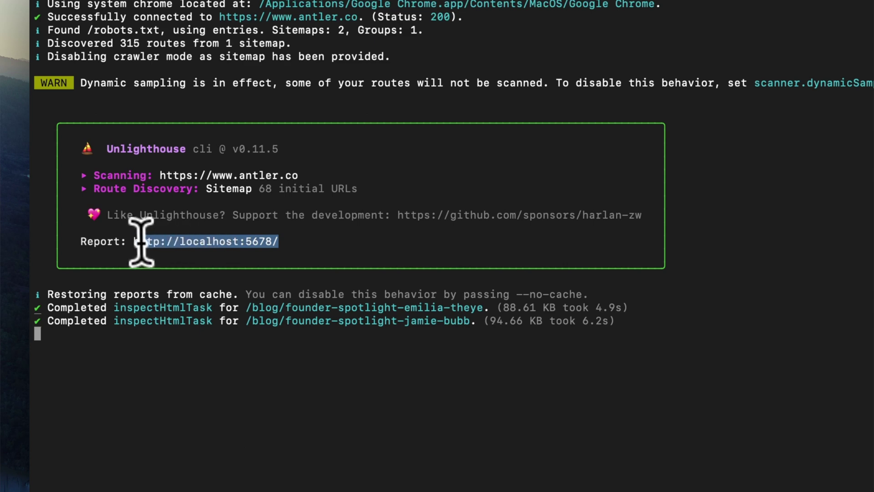
Load the copied localhost:5678 report URL in a new Chrome tab
key(super+c)
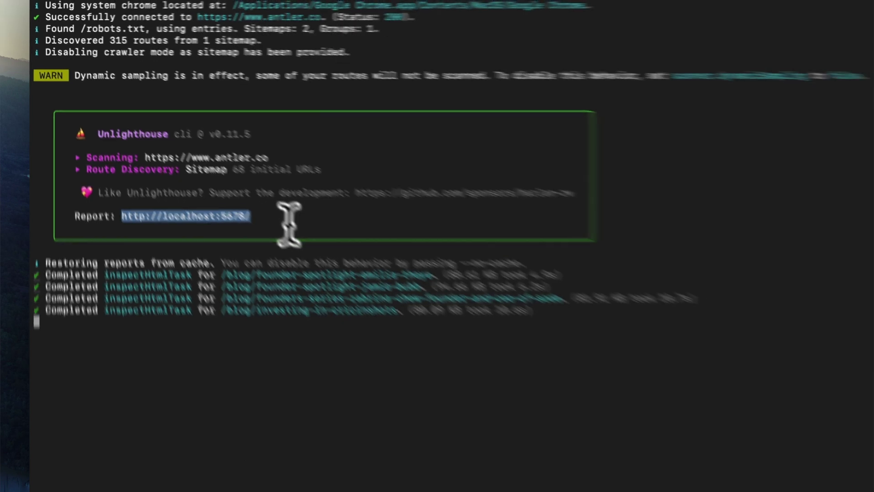
key(super+Tab)
key(Tab)
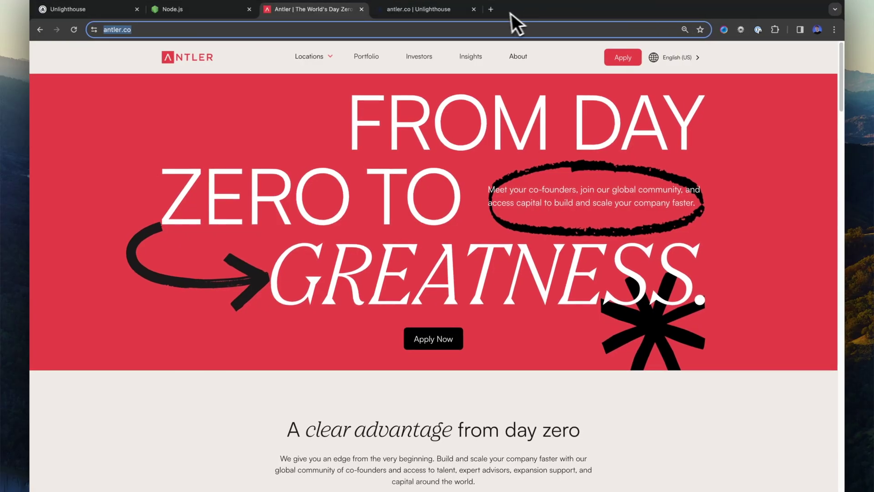
click(511, 13)
key(super+v)
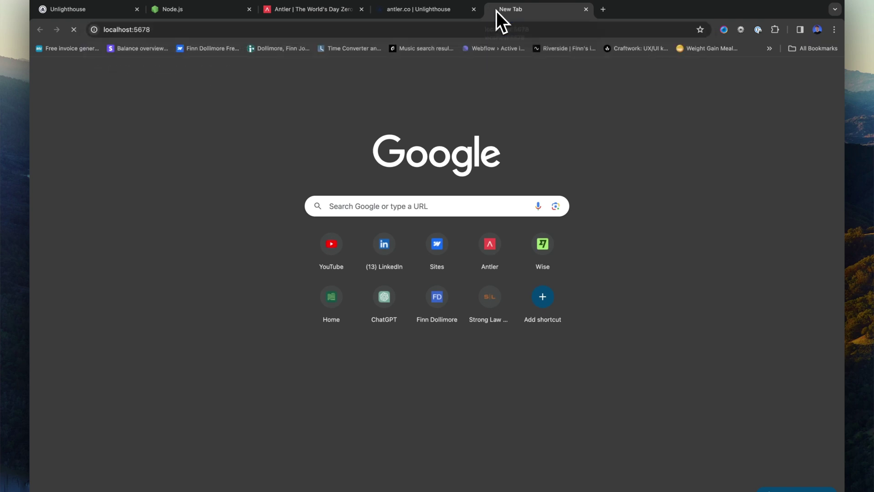
key(Return)
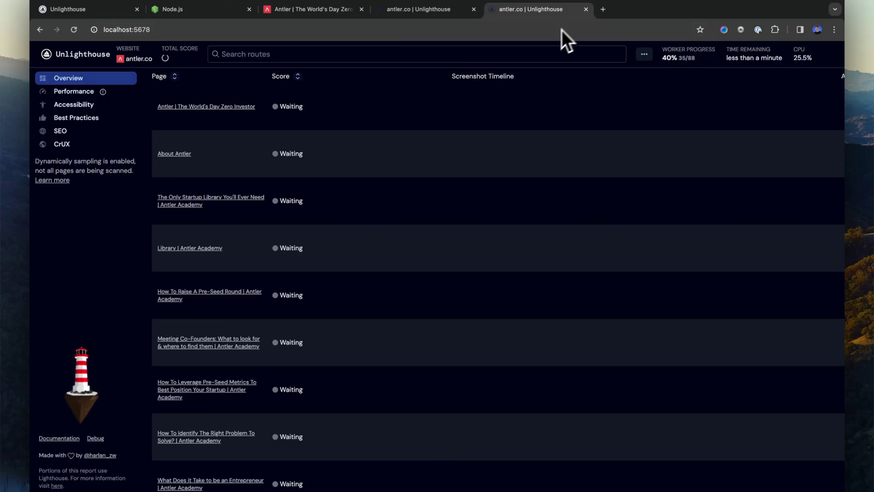
Close the duplicate tab and open the antler.co homepage's Lighthouse report from the earlier tab
click(587, 9)
click(418, 9)
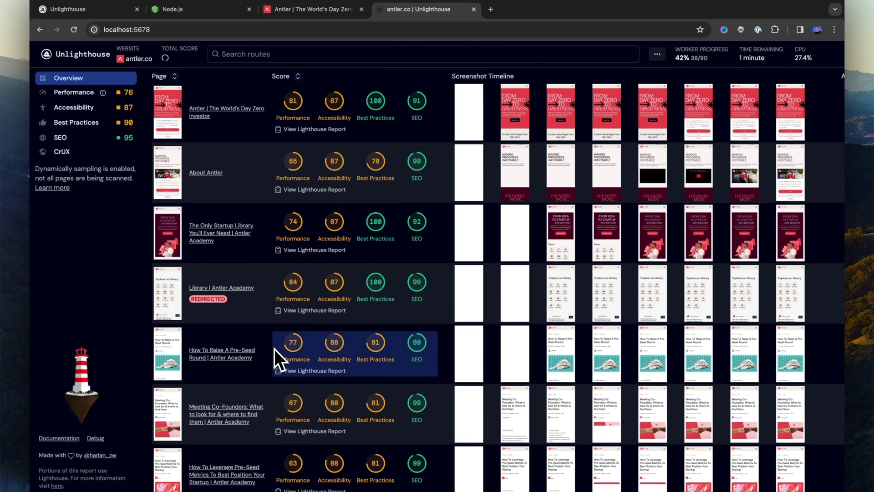
scroll(274, 350, down, 2)
scroll(274, 349, down, 2)
scroll(275, 350, down, 2)
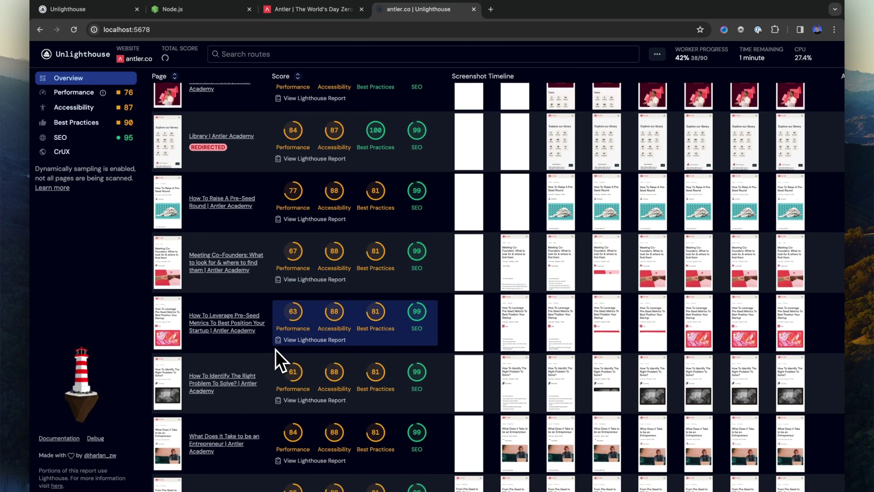
scroll(275, 351, down, 2)
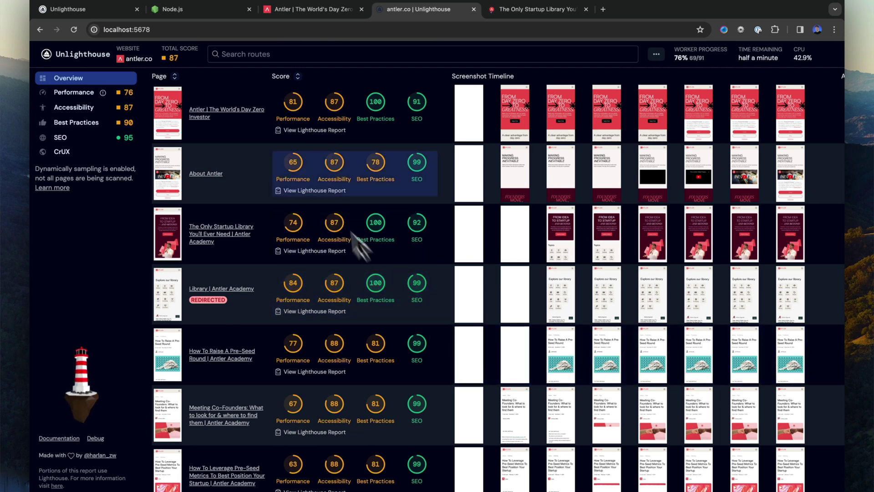
click(314, 130)
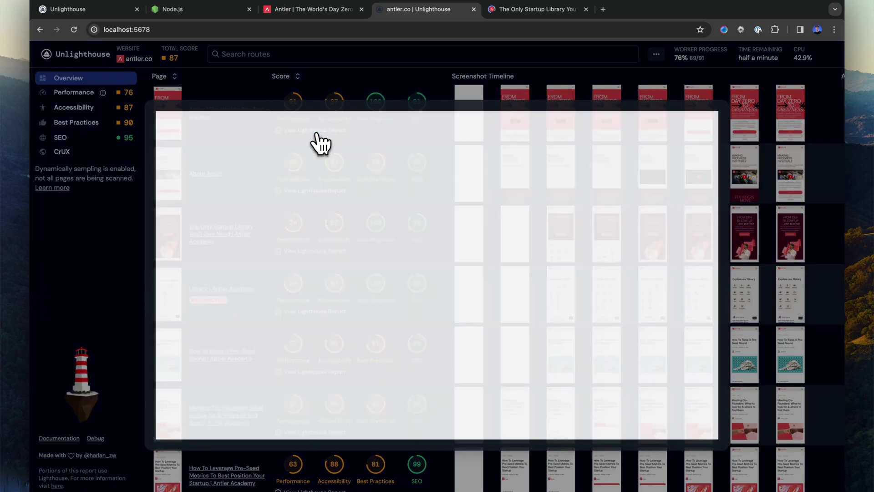
scroll(417, 342, down, 5)
scroll(389, 345, down, 3)
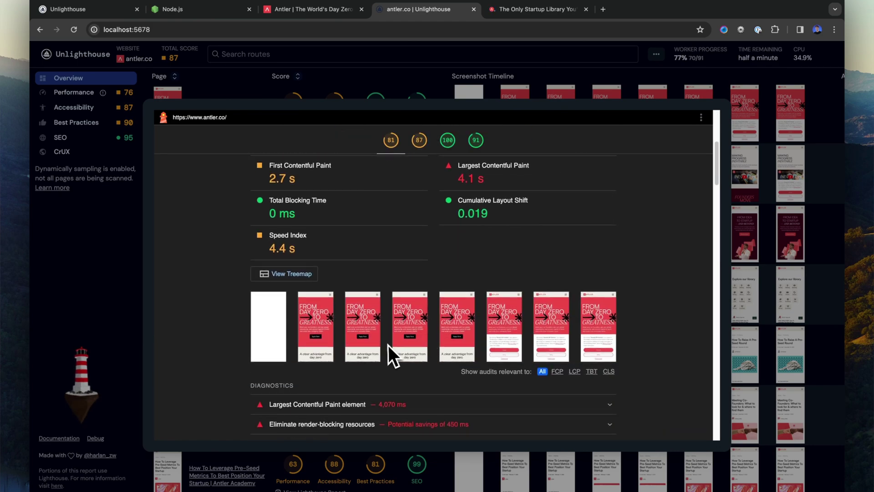